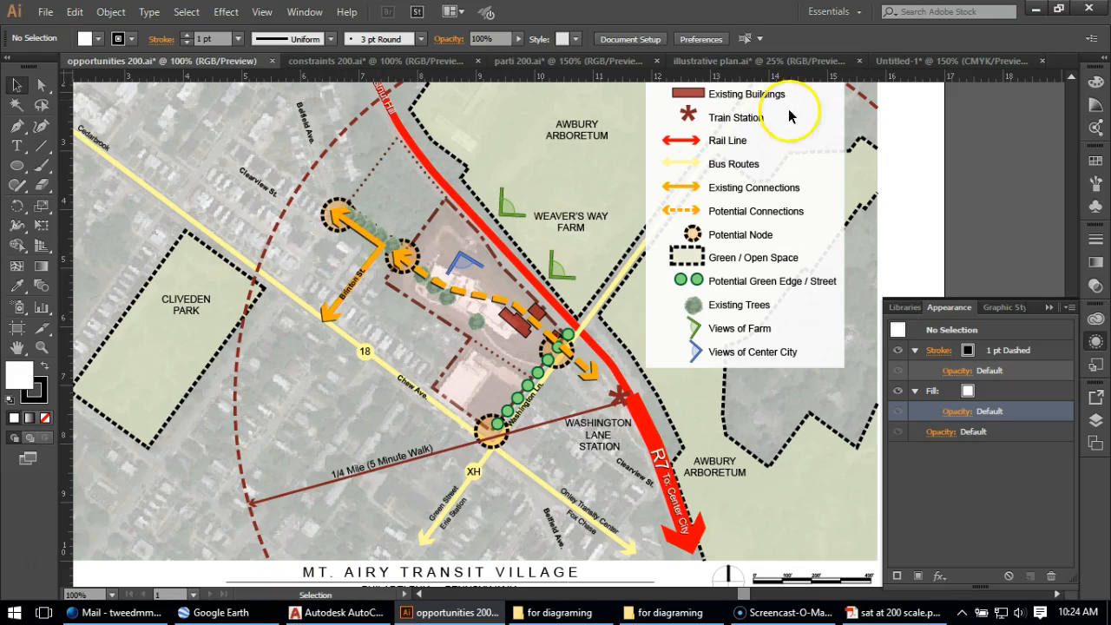
In the Untitled-1 document, lock the nodes layer and add a new layer named arrows above it.
click(900, 64)
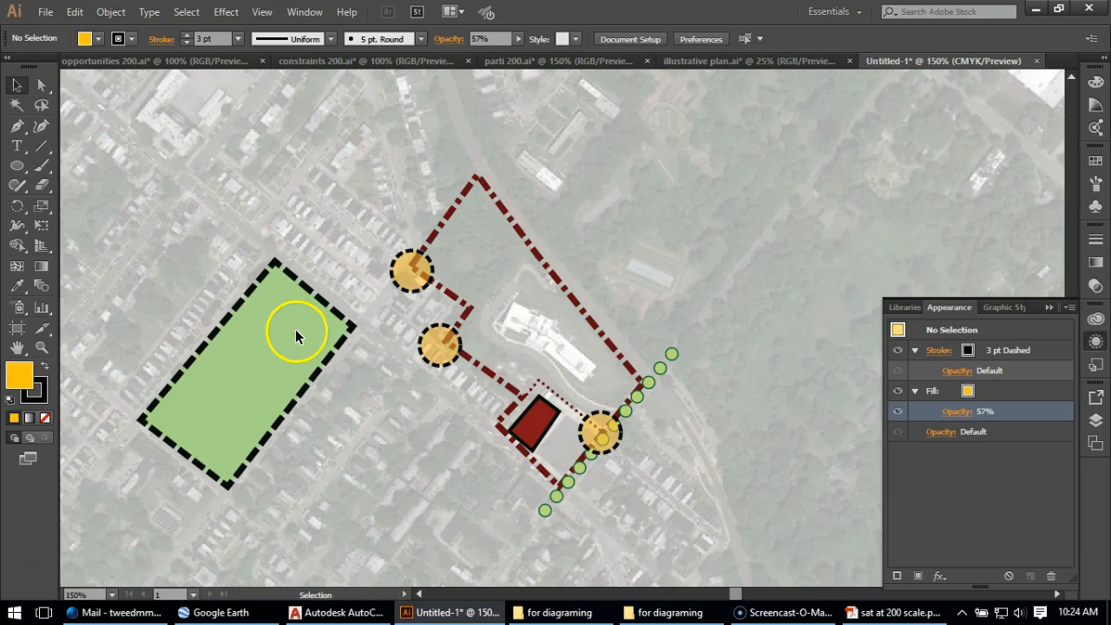
click(1095, 420)
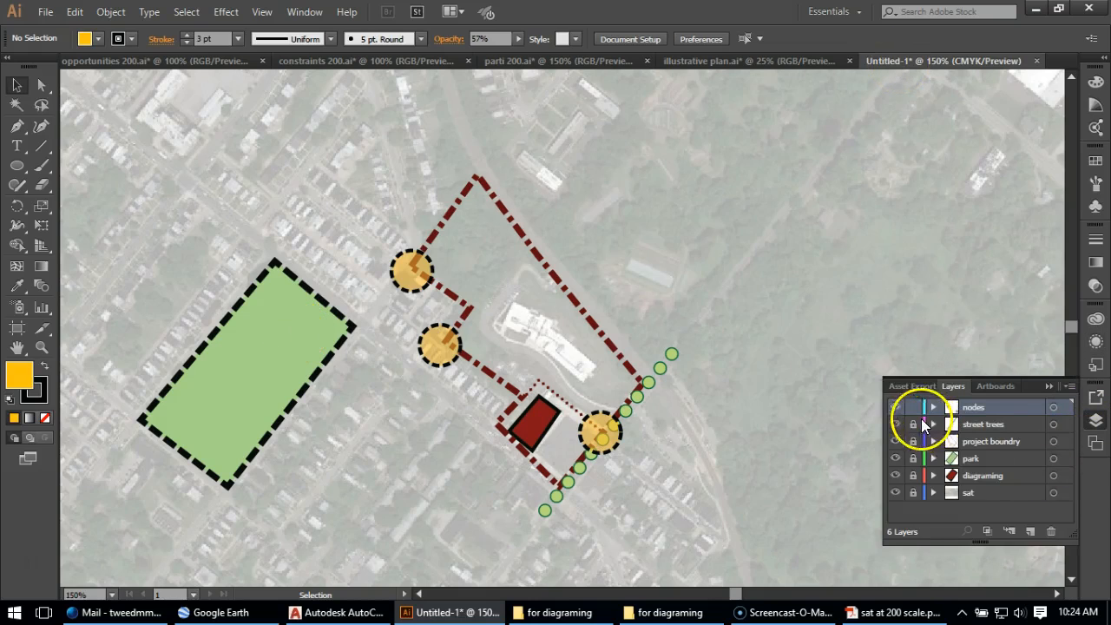
click(1030, 530)
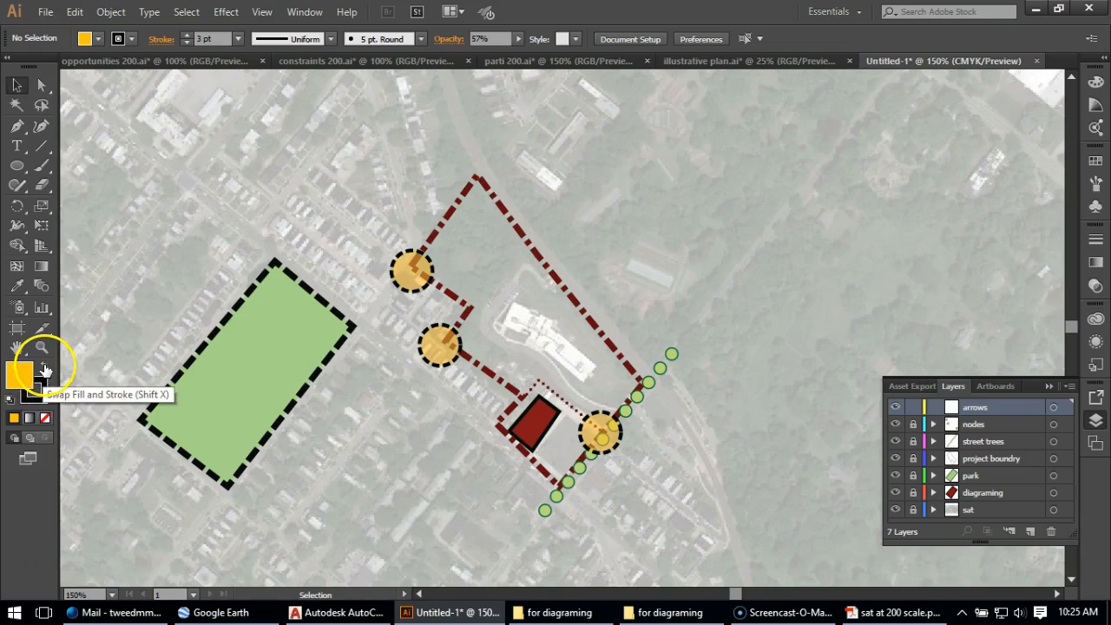
Swap the fill and stroke colours so the stroke is orange-yellow, and set the fill to none.
click(43, 367)
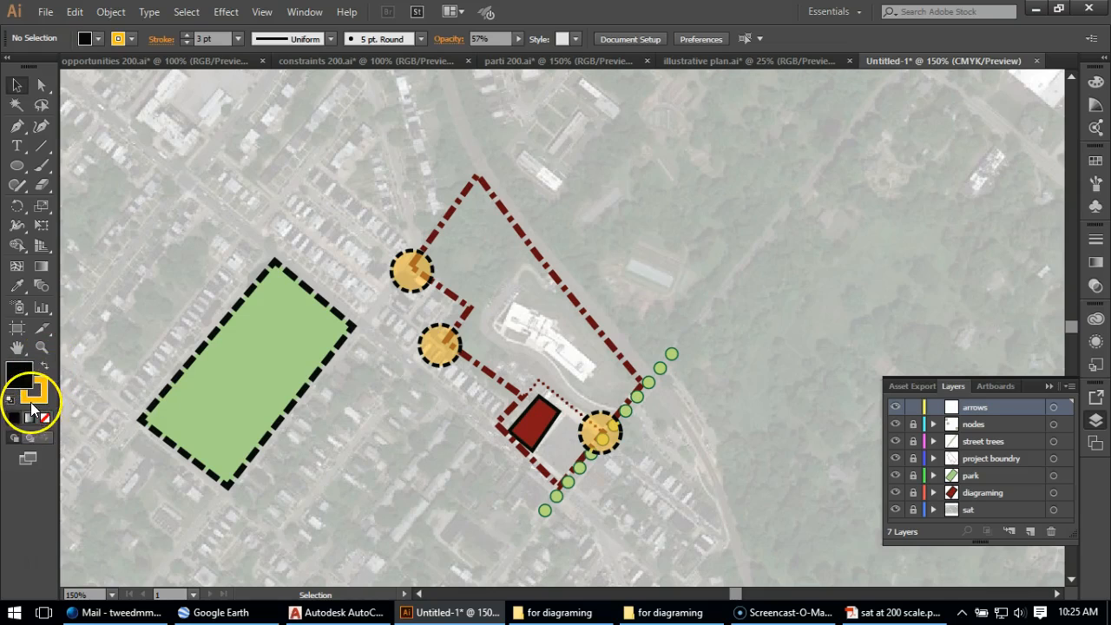
double_click(24, 381)
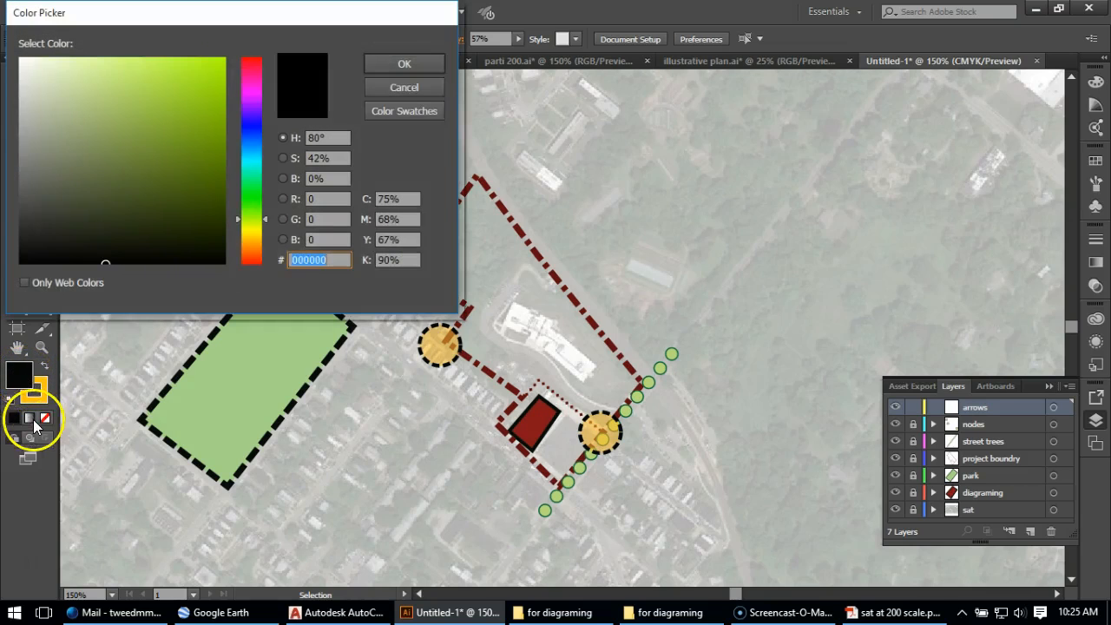
click(426, 87)
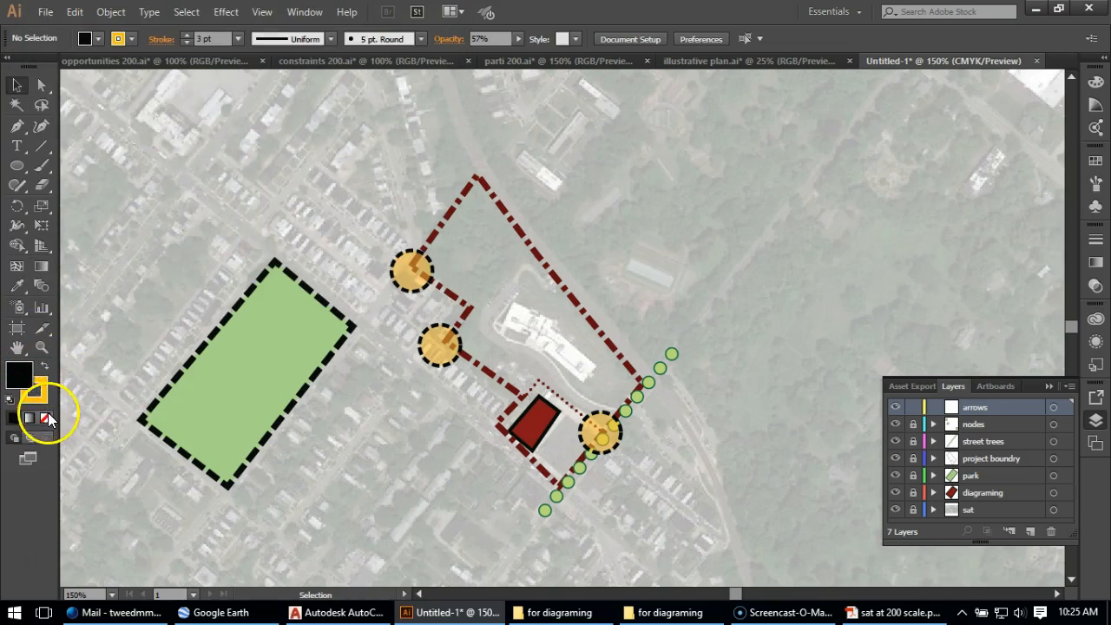
click(44, 418)
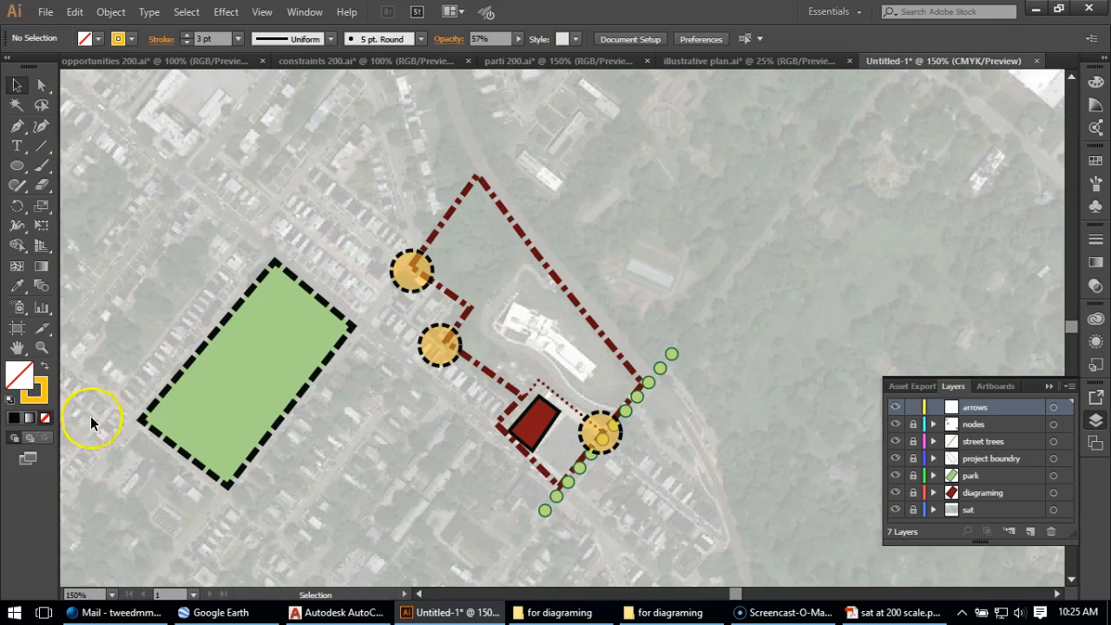
Draw an open two-segment path with the Pen tool from beside the park's east corner through the northernmost node, ending northwest of it.
click(17, 127)
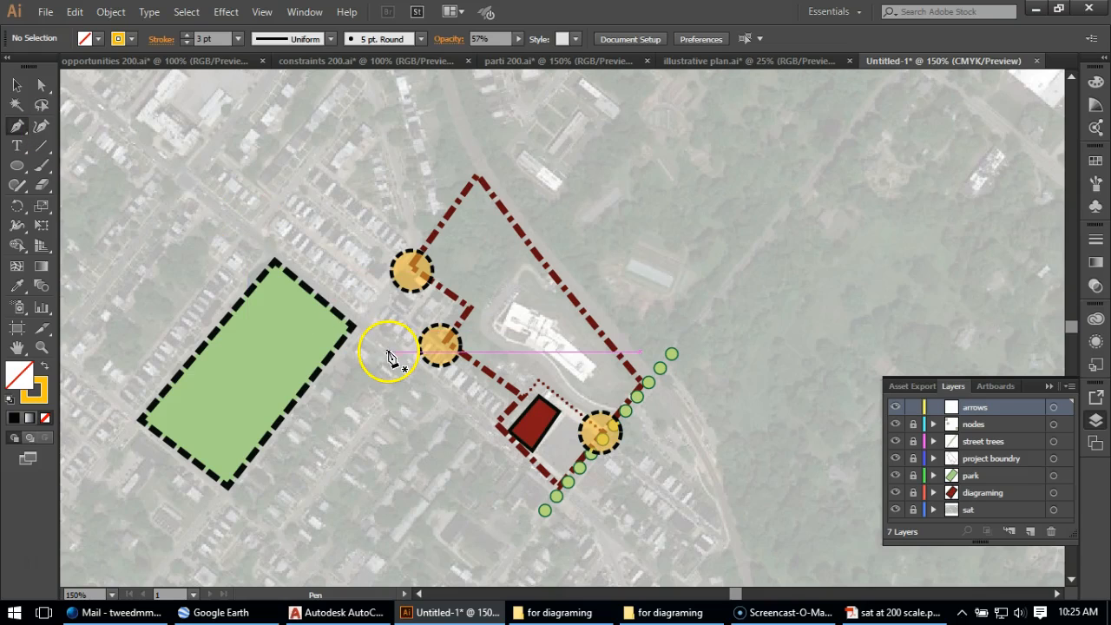
click(365, 324)
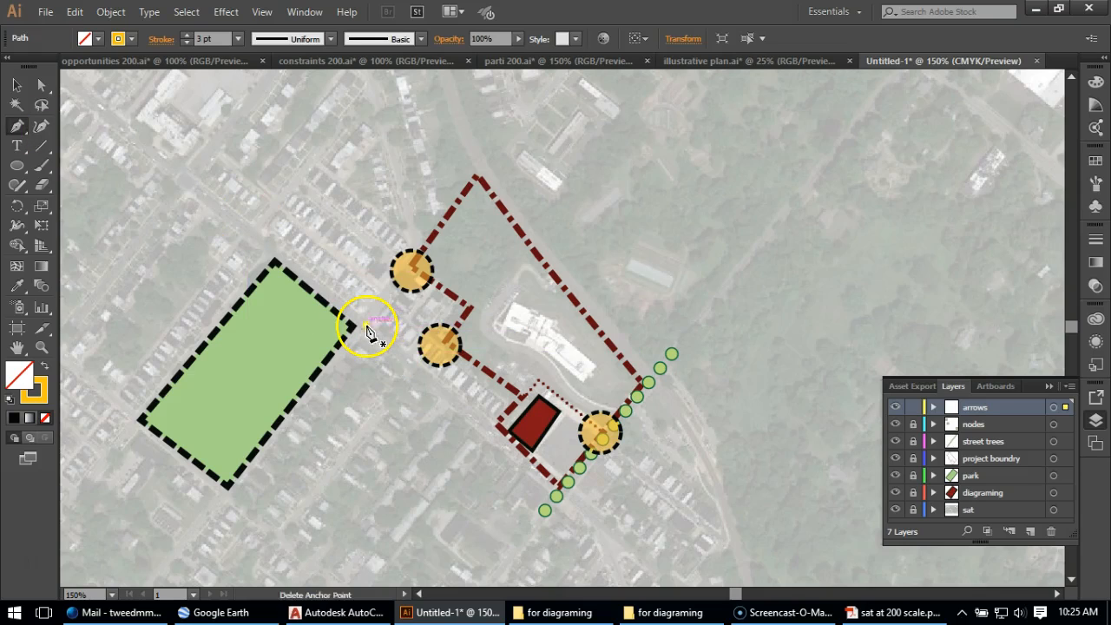
click(413, 271)
click(343, 219)
click(16, 84)
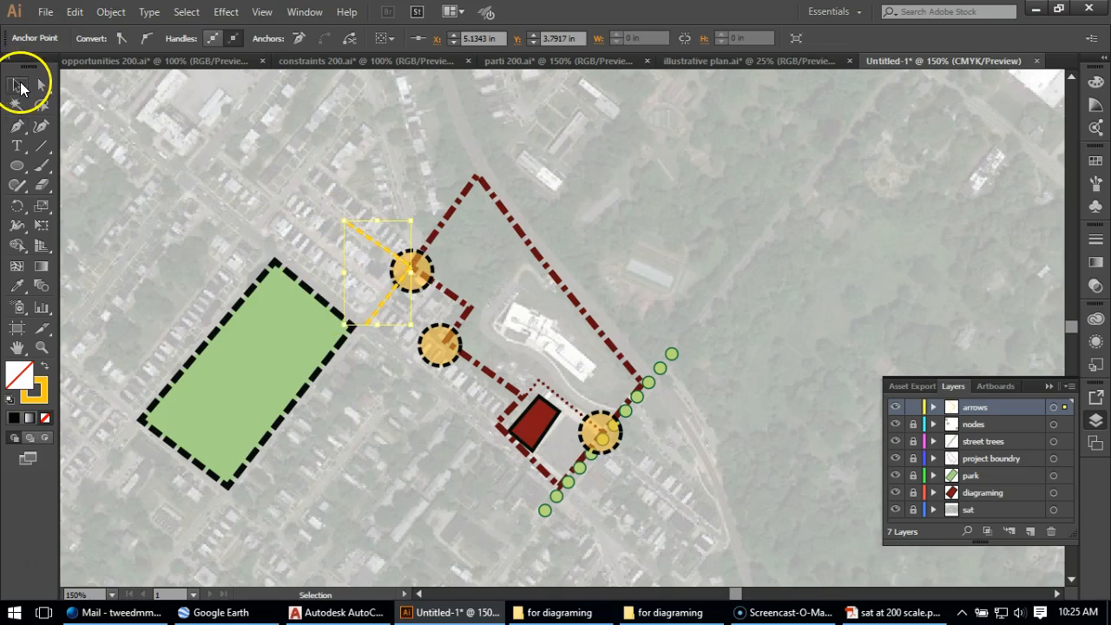
Make the new path's stroke solid instead of dashed and set its weight to 5 pt.
scroll(442, 260, up, 3)
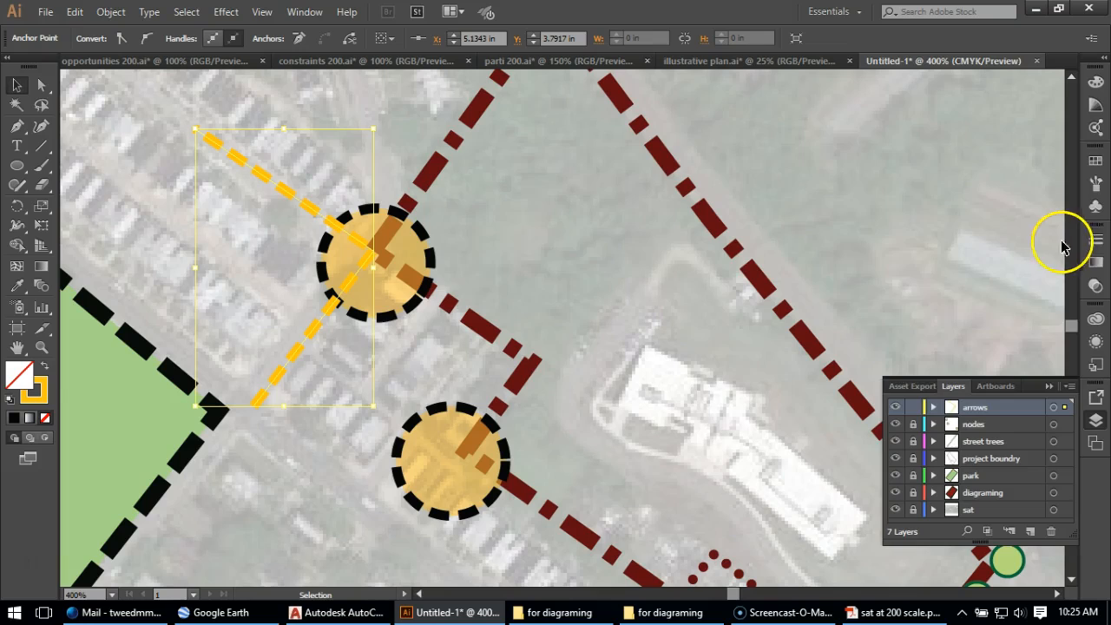
click(1095, 240)
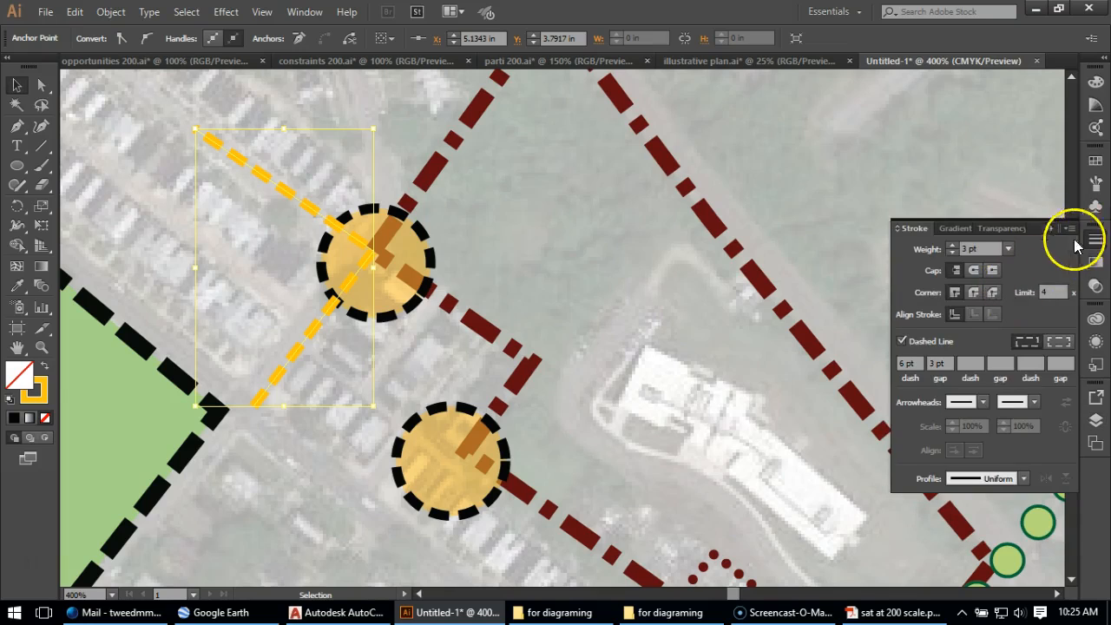
click(911, 340)
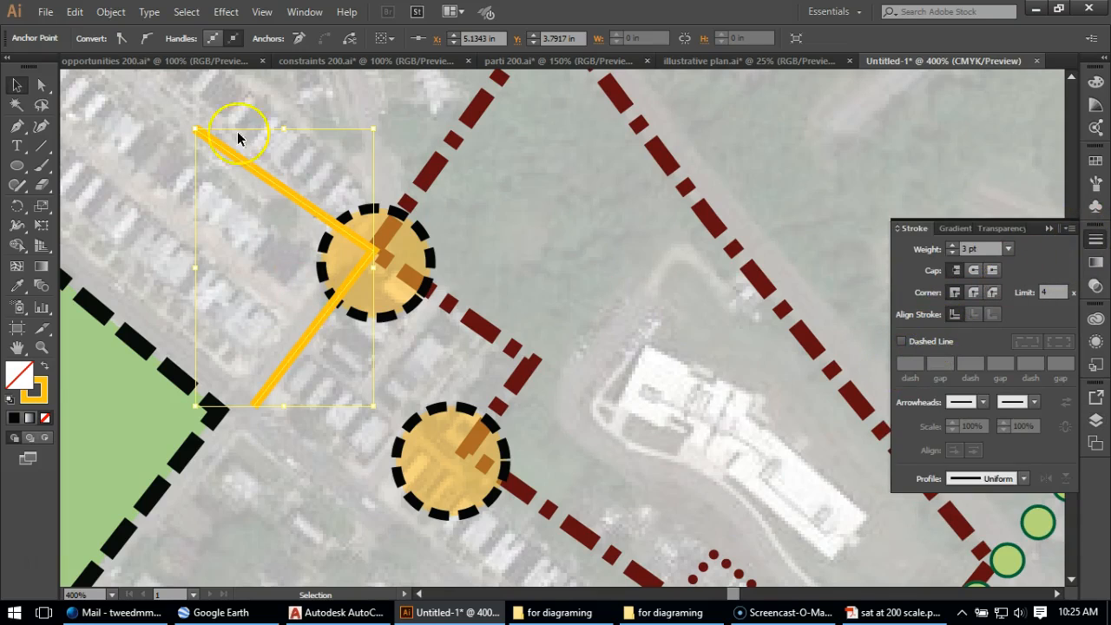
click(1008, 248)
click(1028, 339)
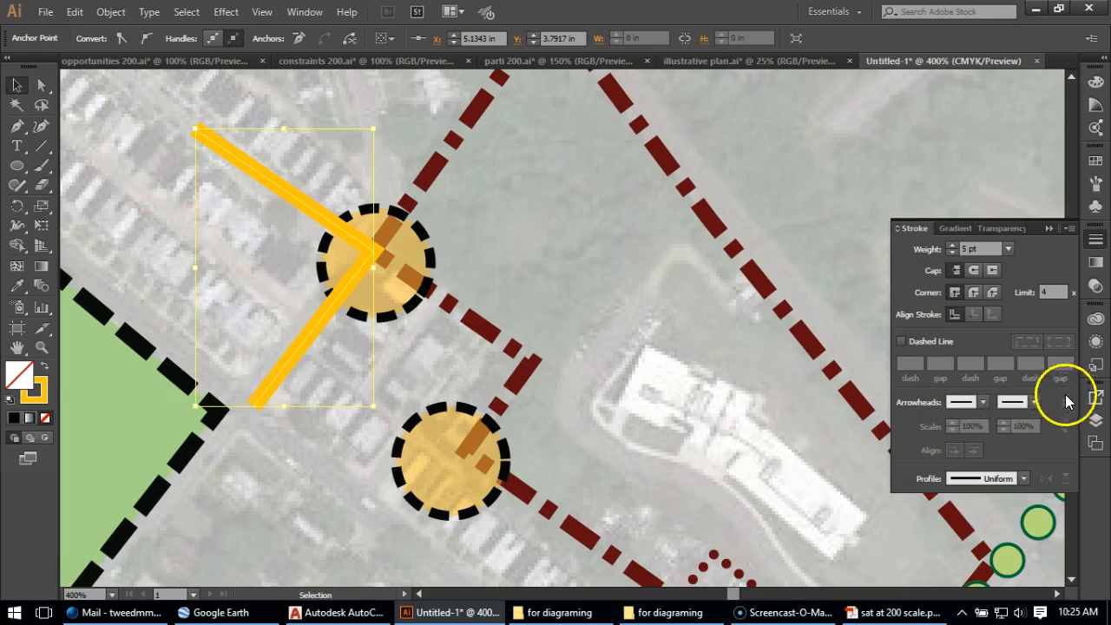
Add arrowheads to the path, using Arrow 11 at its start and Arrow 1 at its end.
click(982, 404)
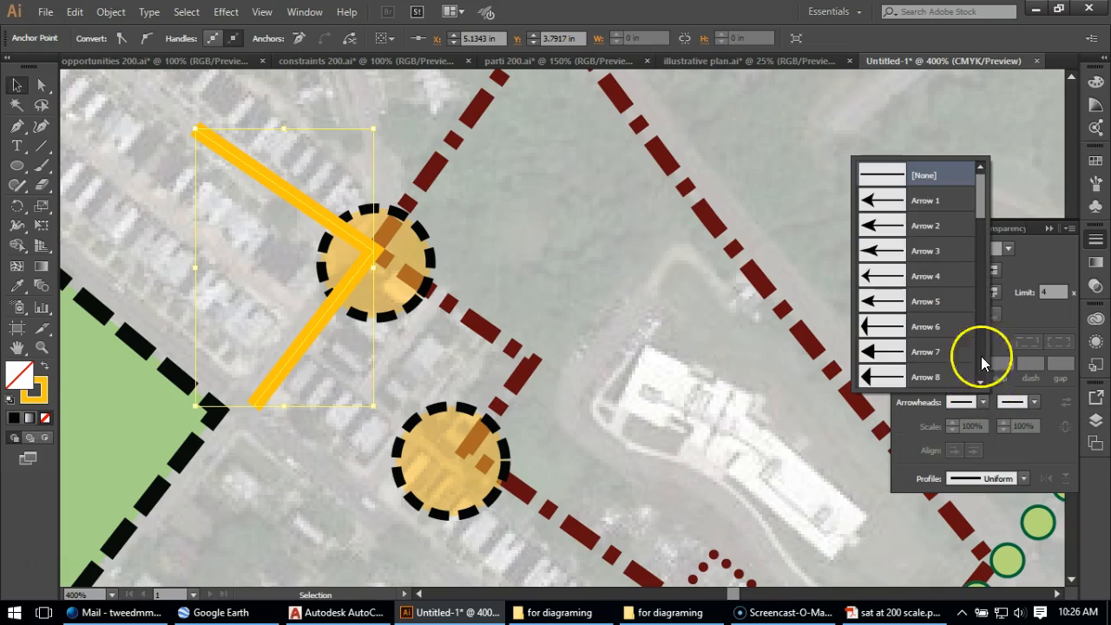
drag(978, 191, 996, 213)
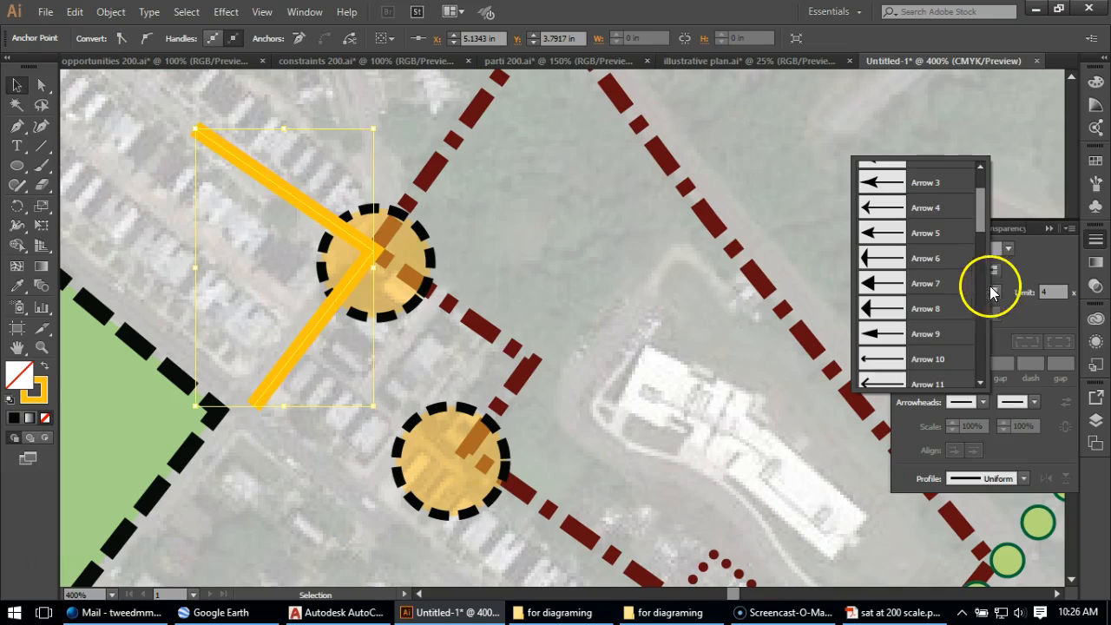
drag(980, 199, 972, 240)
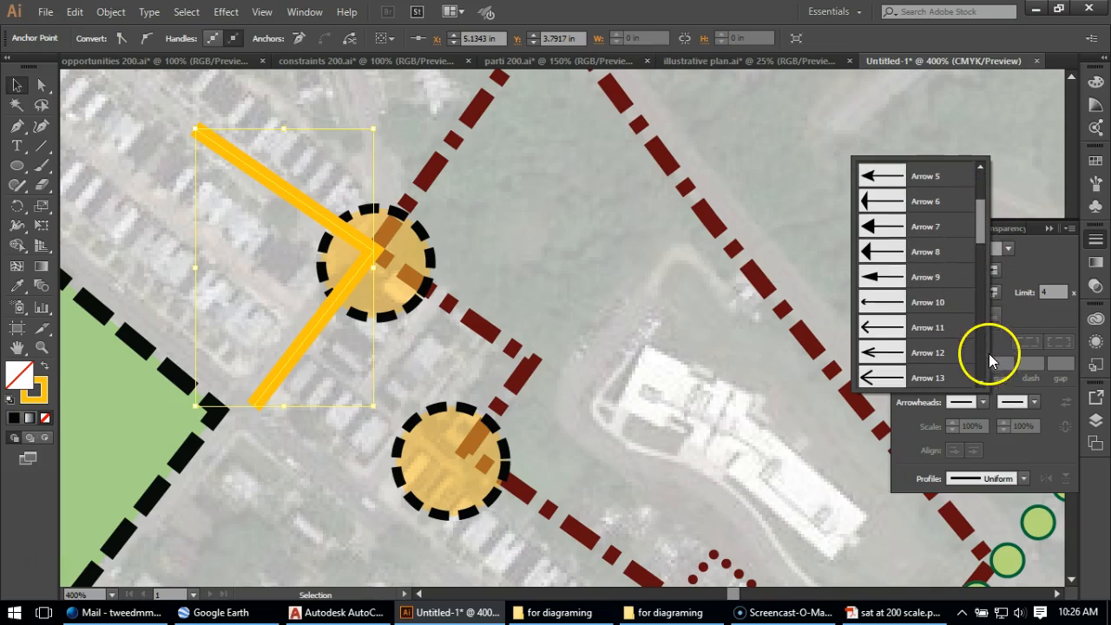
click(935, 329)
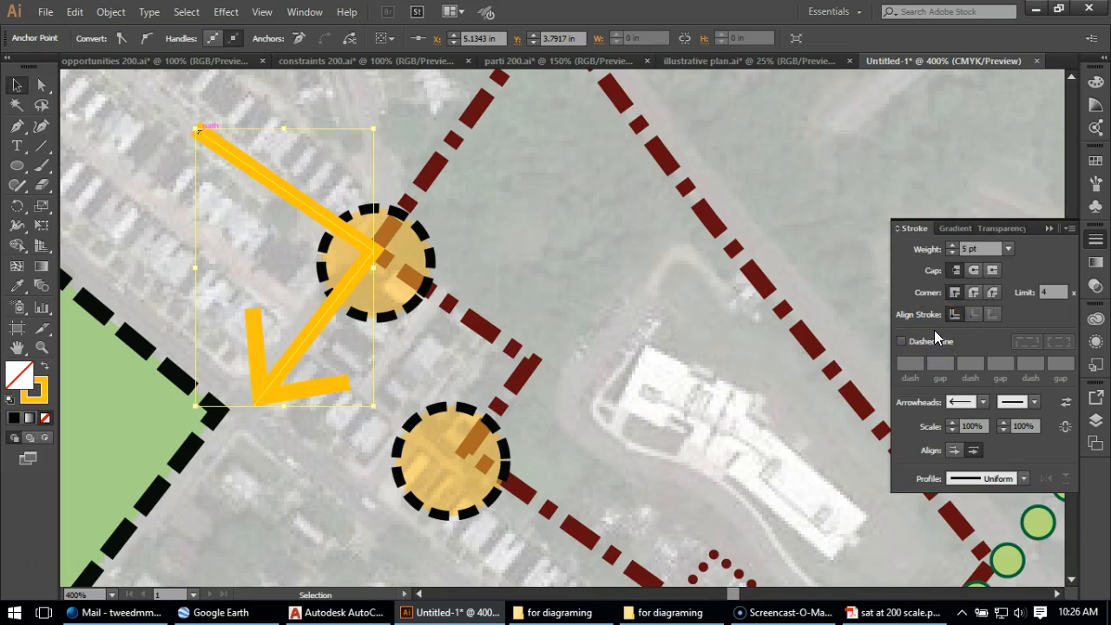
click(1032, 403)
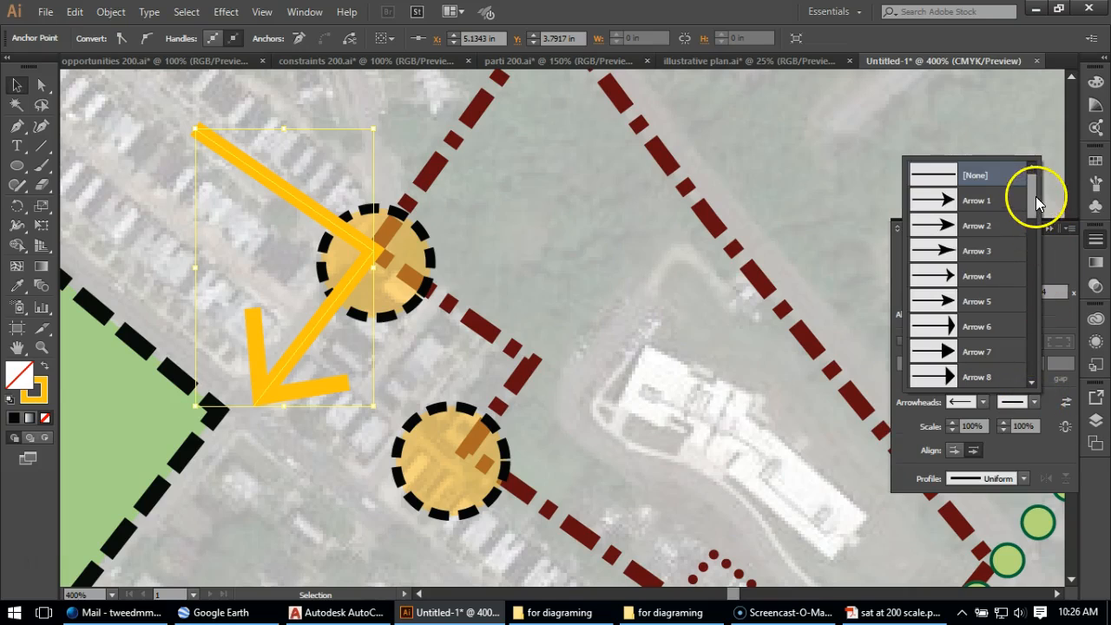
click(995, 200)
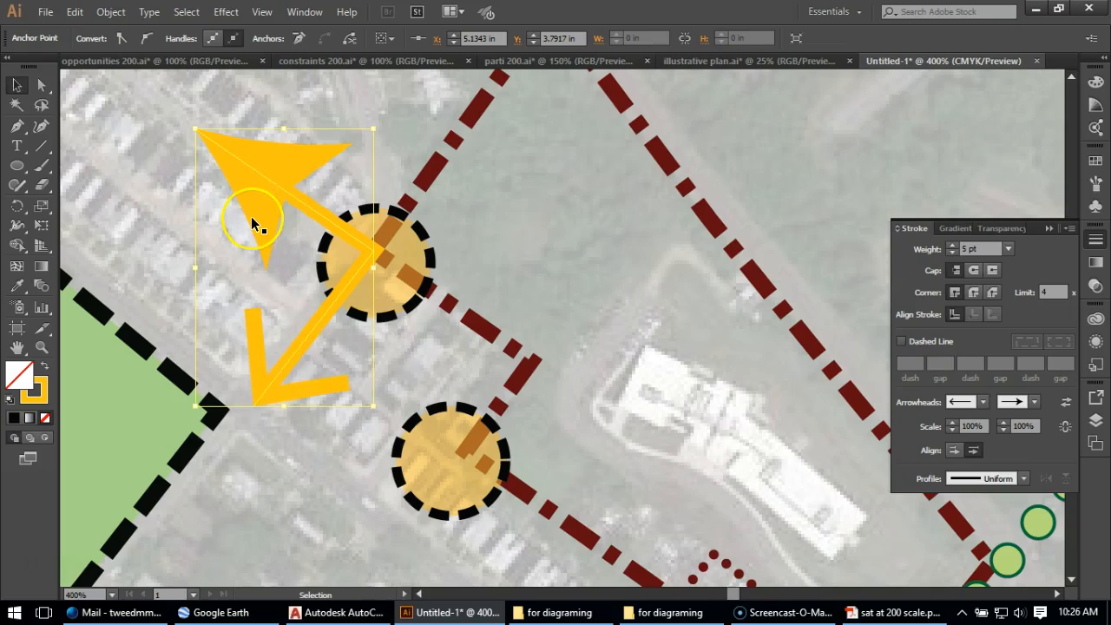
Scale the path's start arrowhead to 50% and its end arrowhead to 33%, and deselect the path.
click(986, 421)
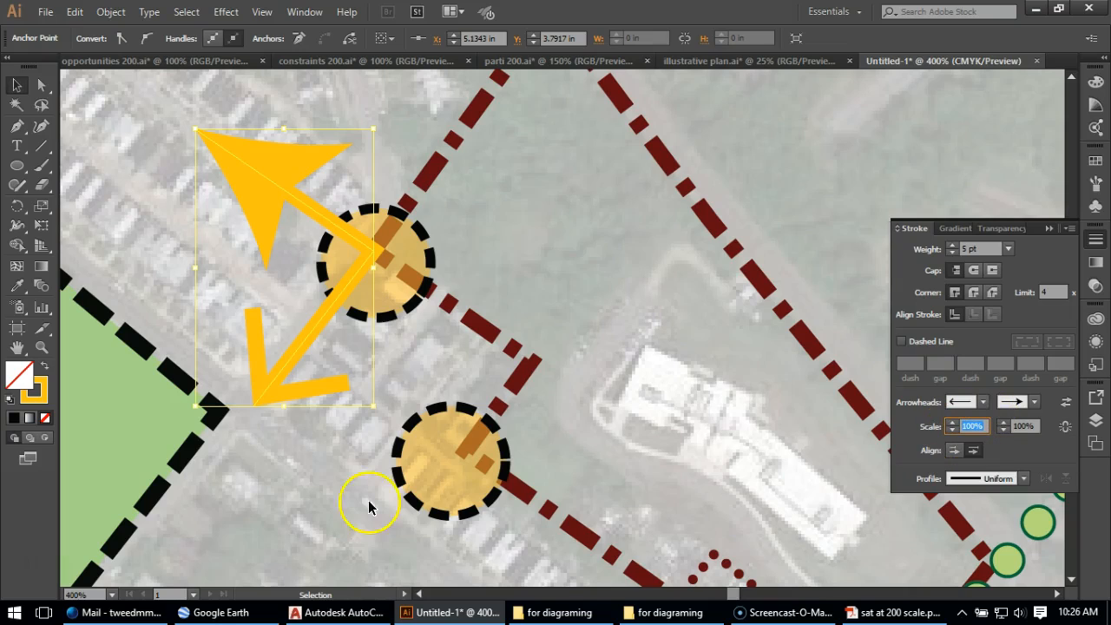
text(50)
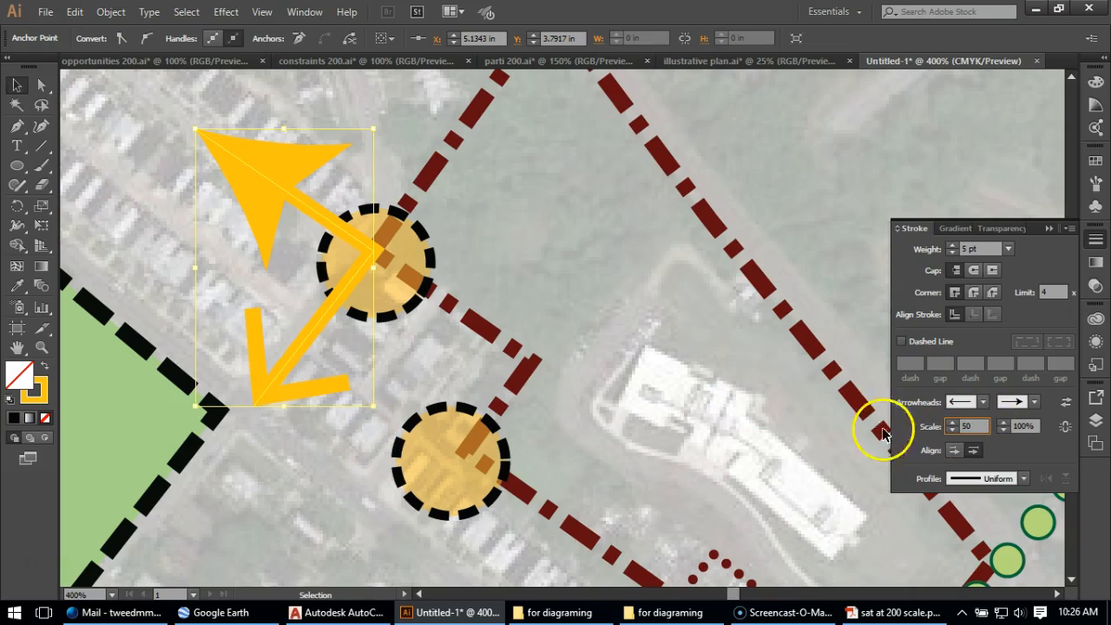
click(1026, 422)
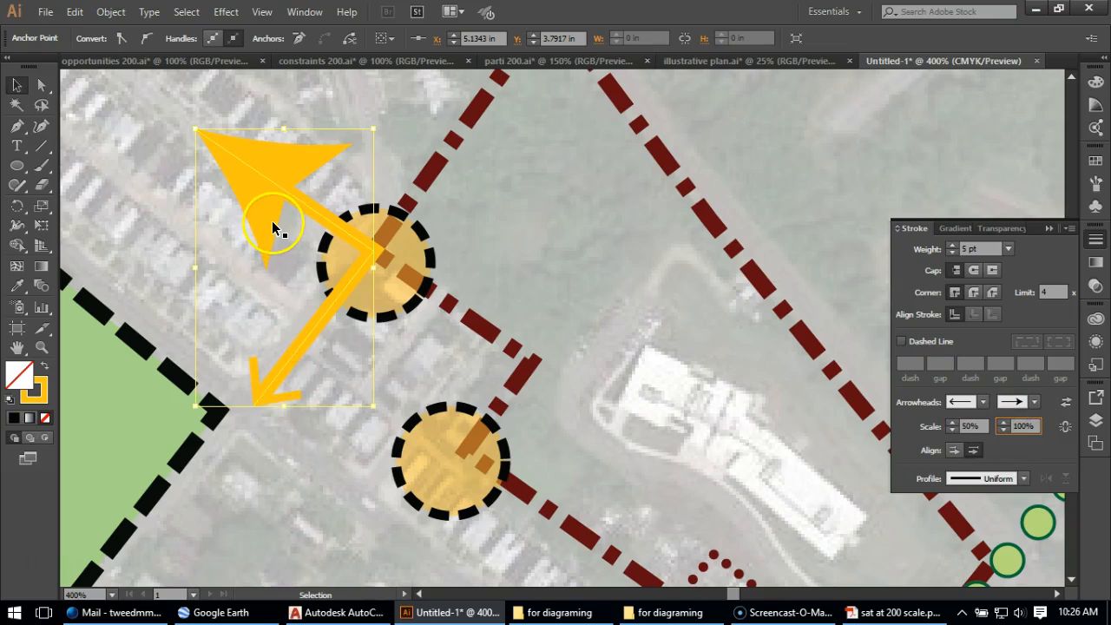
drag(1036, 424, 1000, 423)
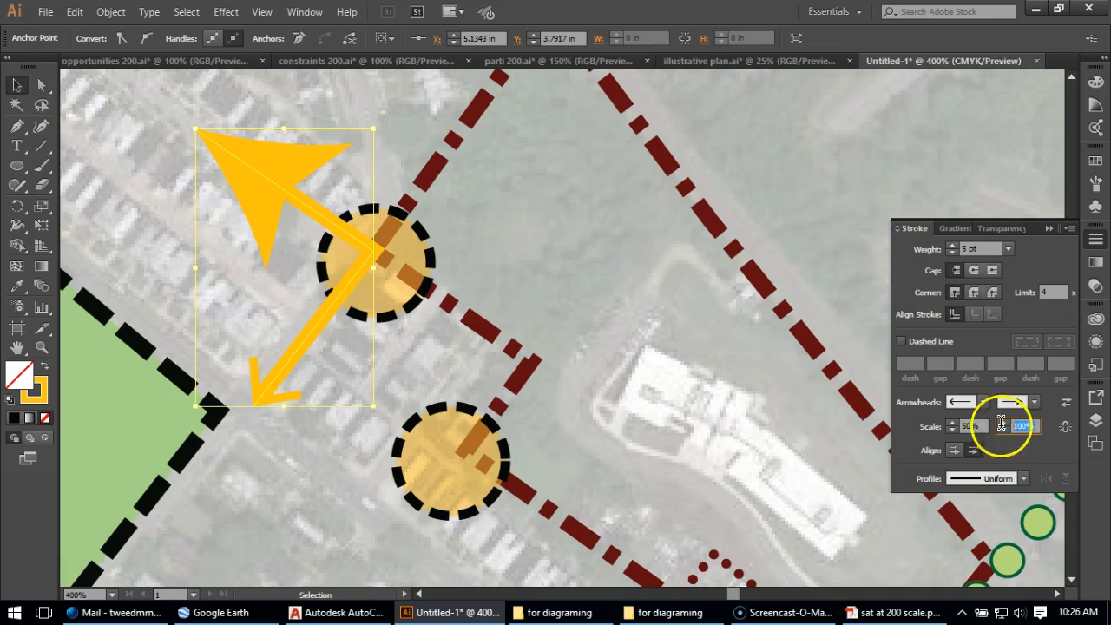
text(33)
key(Tab)
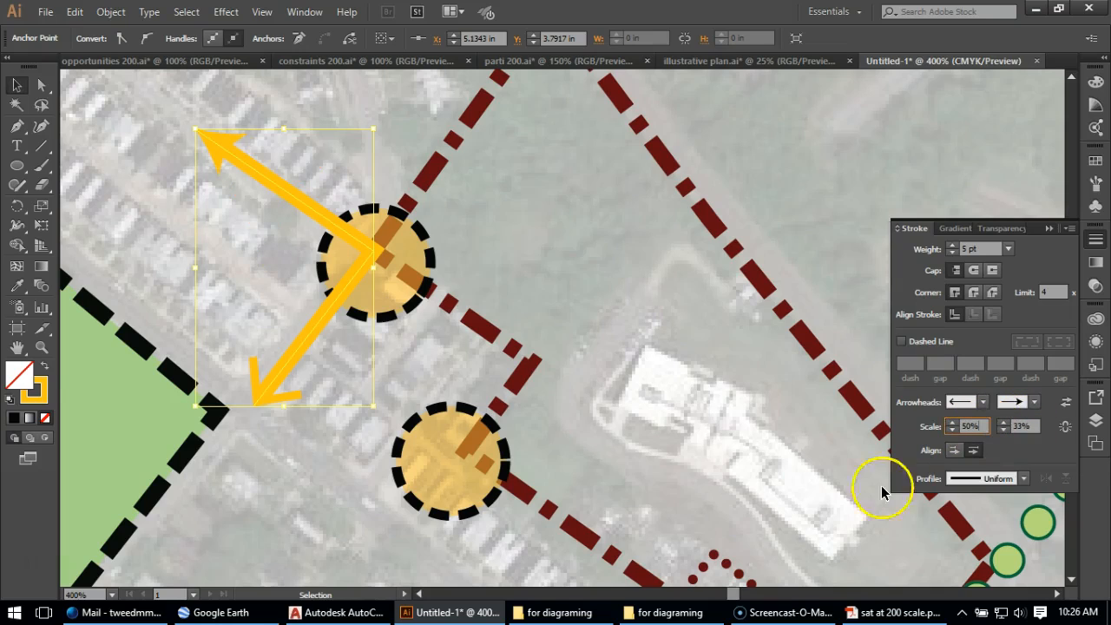
click(471, 260)
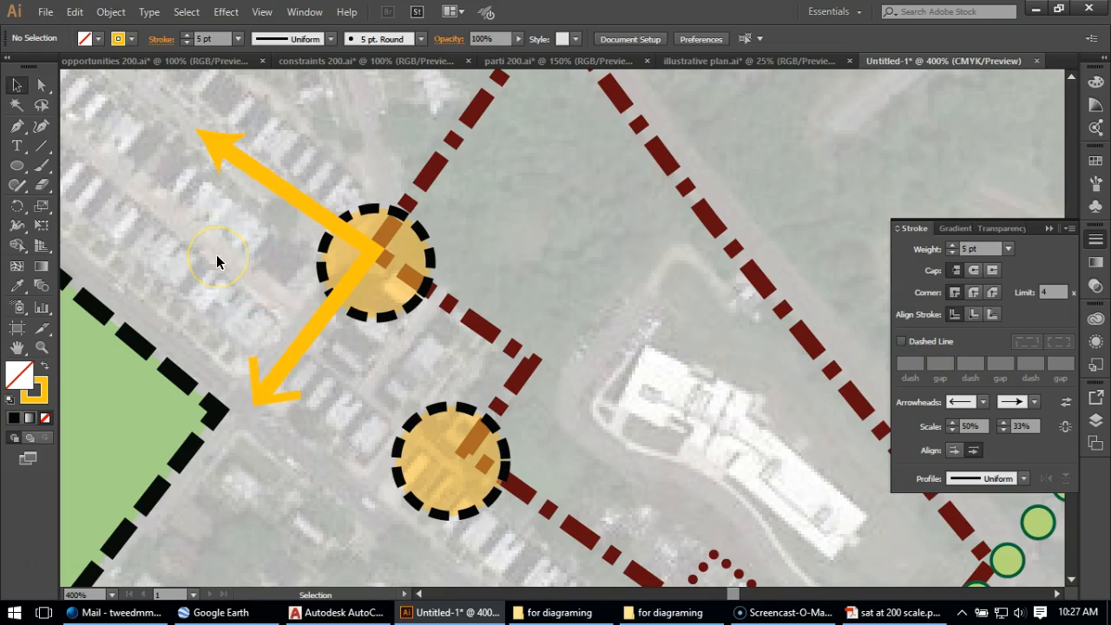
Make the two-headed arrow path a dashed line with a 6 pt dash and 3 pt gap, and deselect it.
click(252, 173)
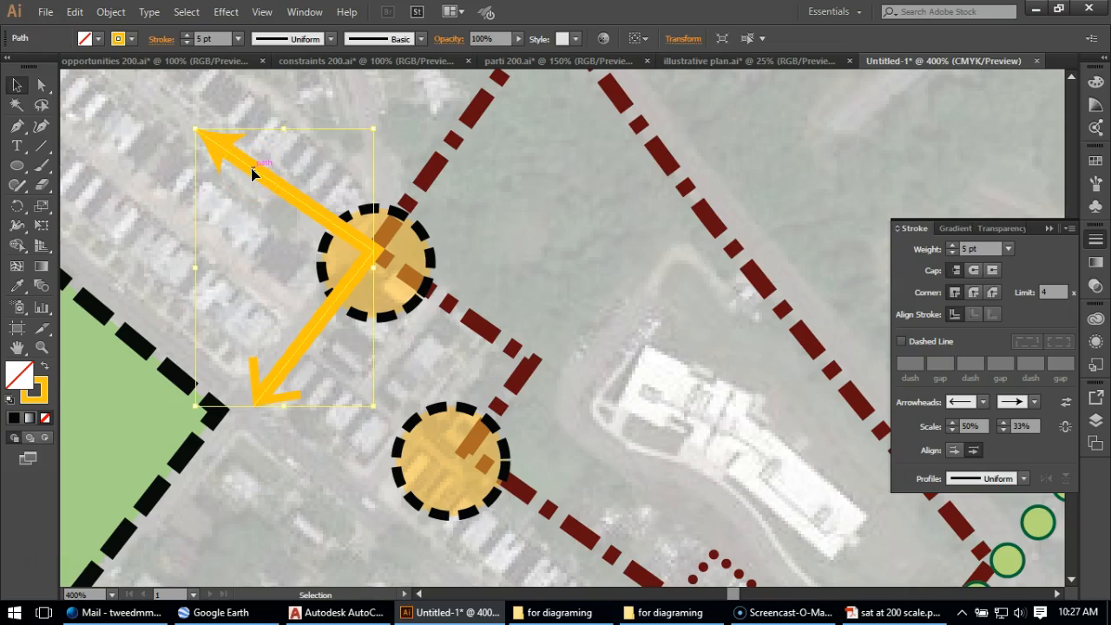
click(901, 341)
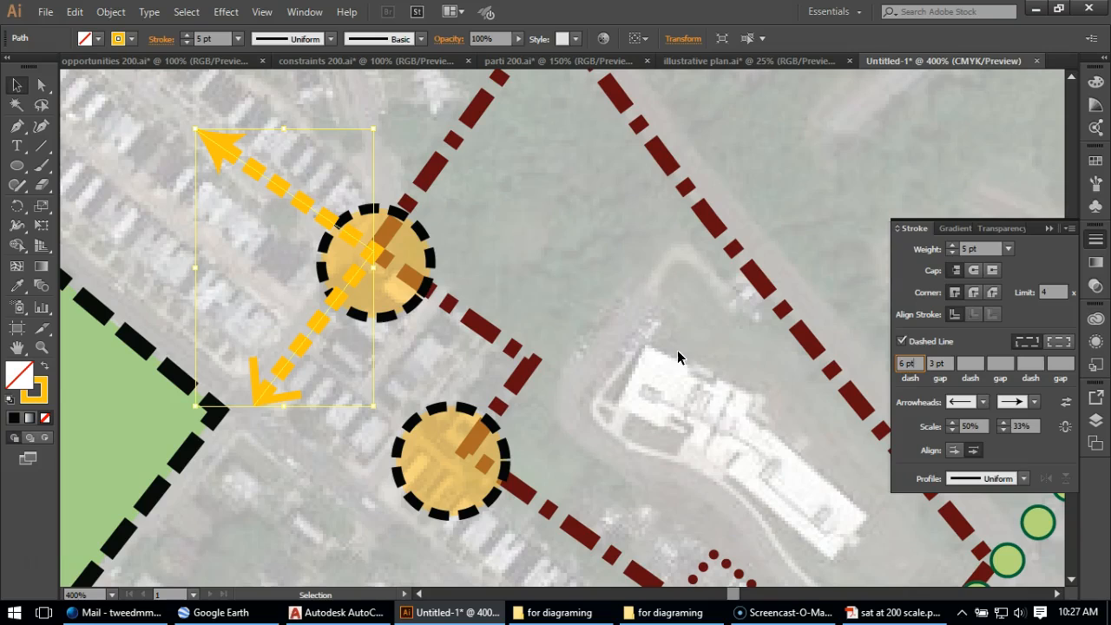
click(556, 270)
alt+scroll(491, 278, down, 2)
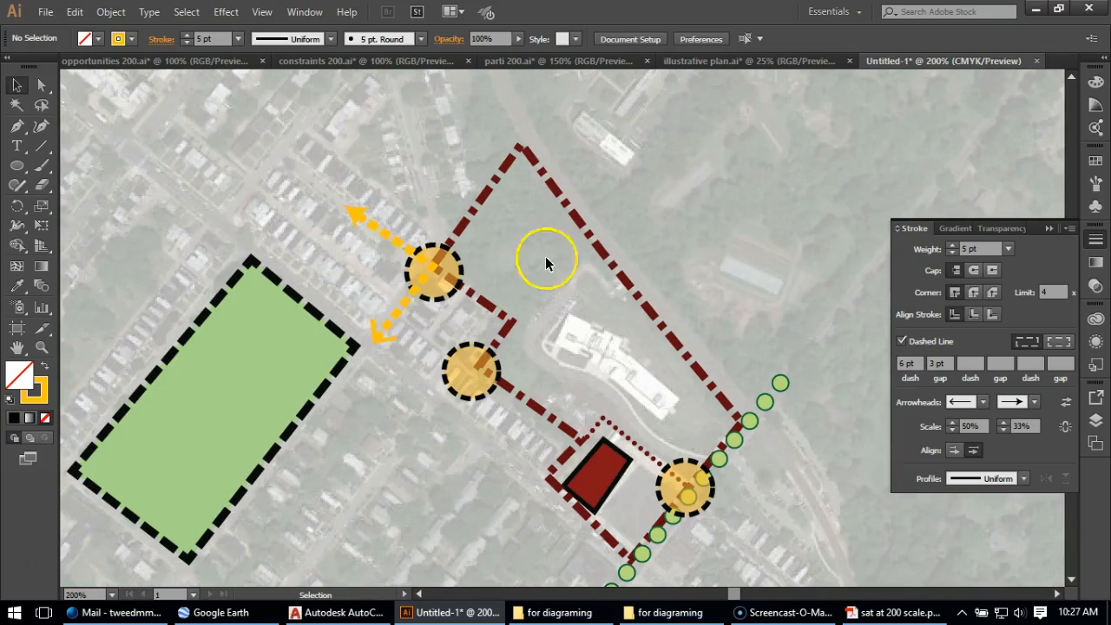
Review the arrow and line styles in the opportunities 200, constraints 200 and parti 200 diagrams.
click(214, 63)
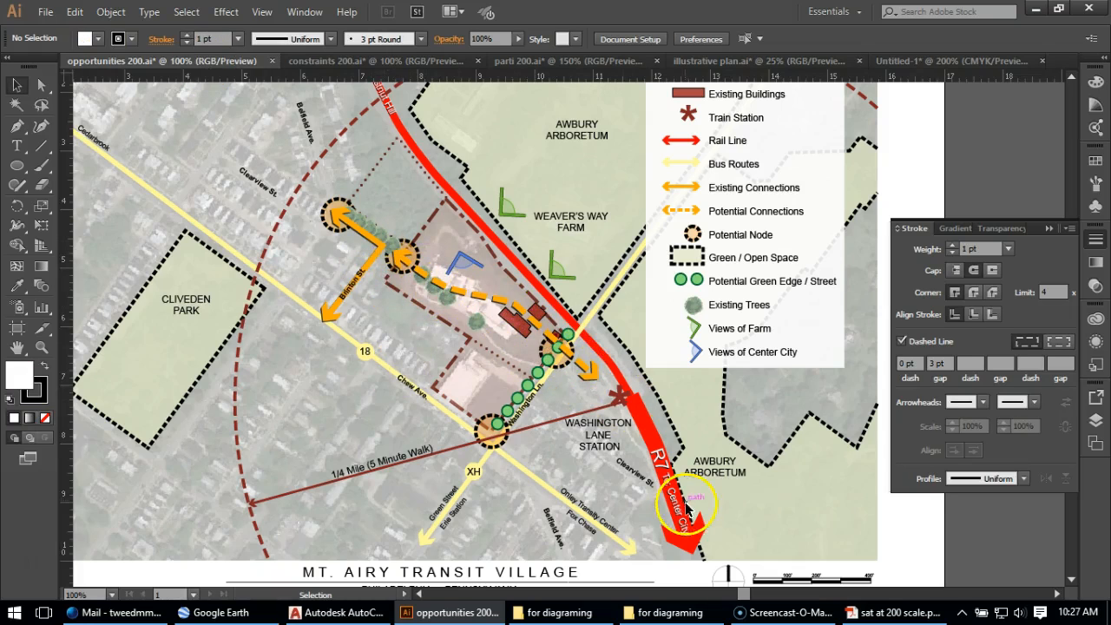
scroll(456, 204, up, 2)
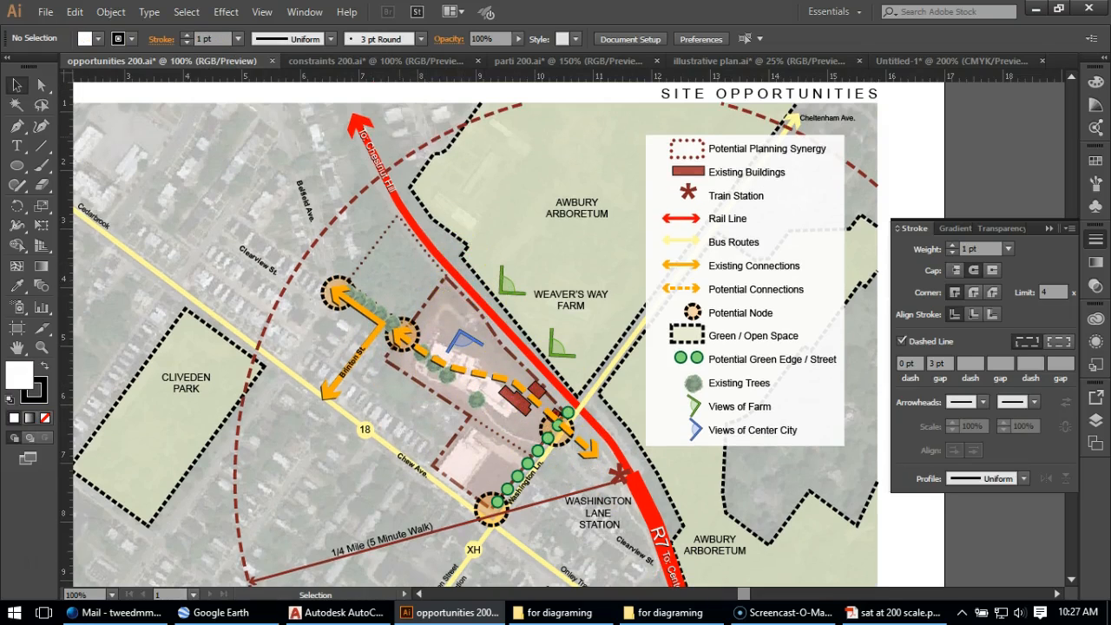
click(389, 67)
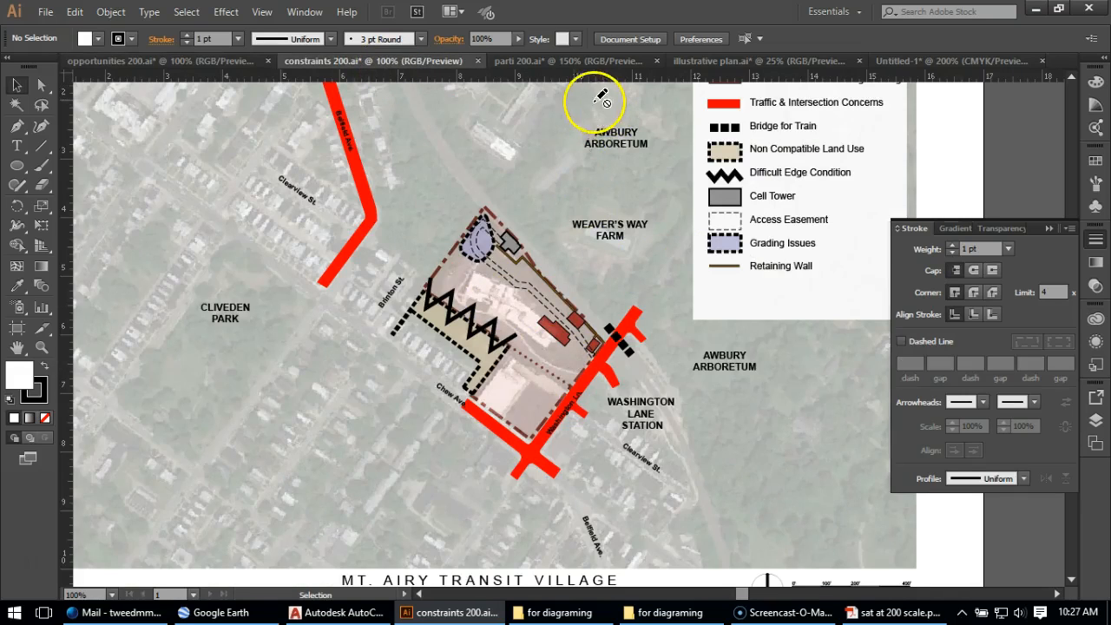
click(550, 65)
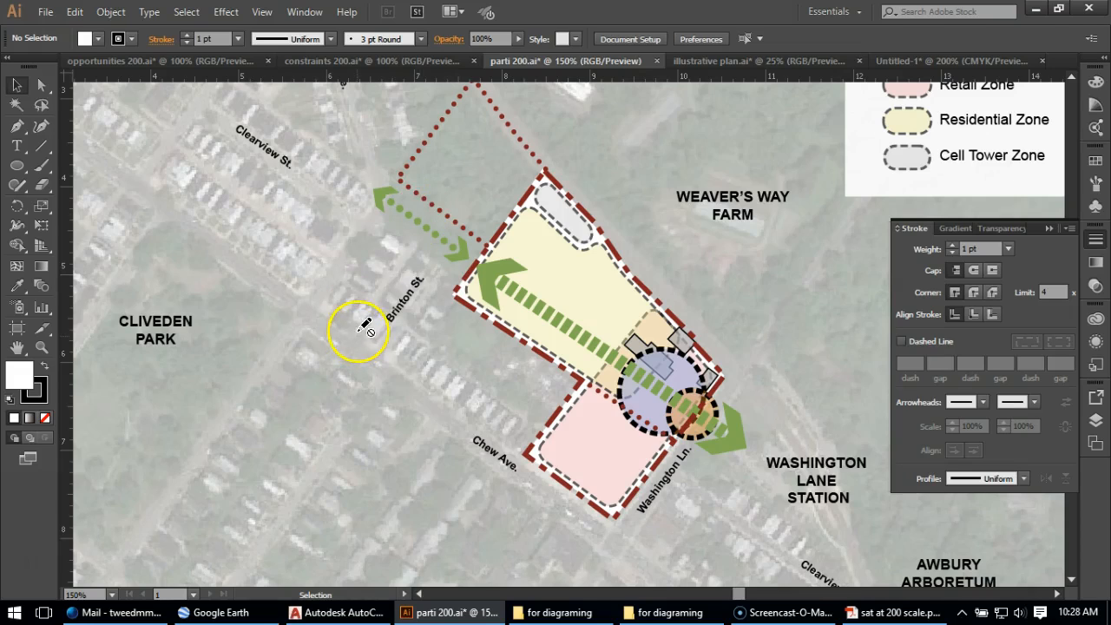
scroll(366, 328, up, 1)
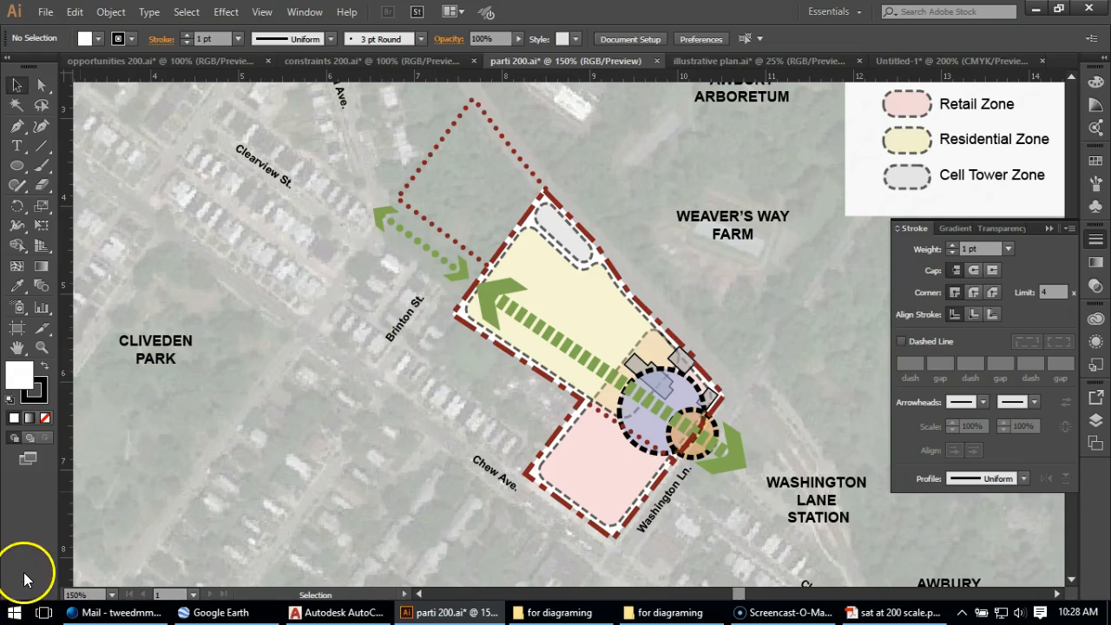